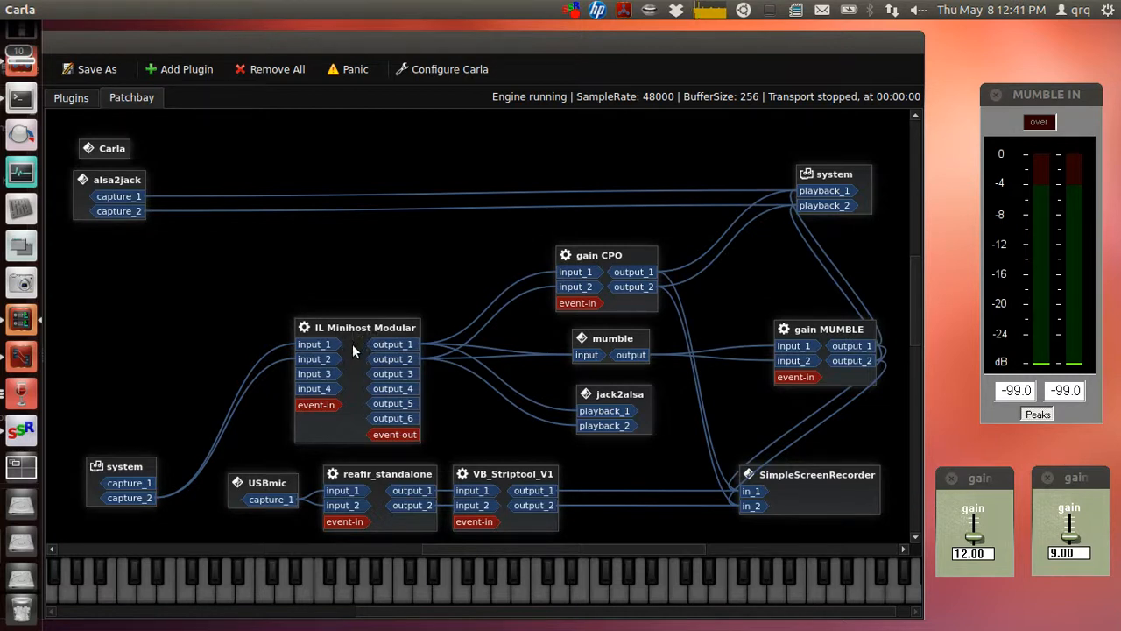
Open the IL Minihost Modular interface from the plugin rack and look through the graph files available to open, without loading one.
{"action": "left_click", "coordinate": [72, 98]}
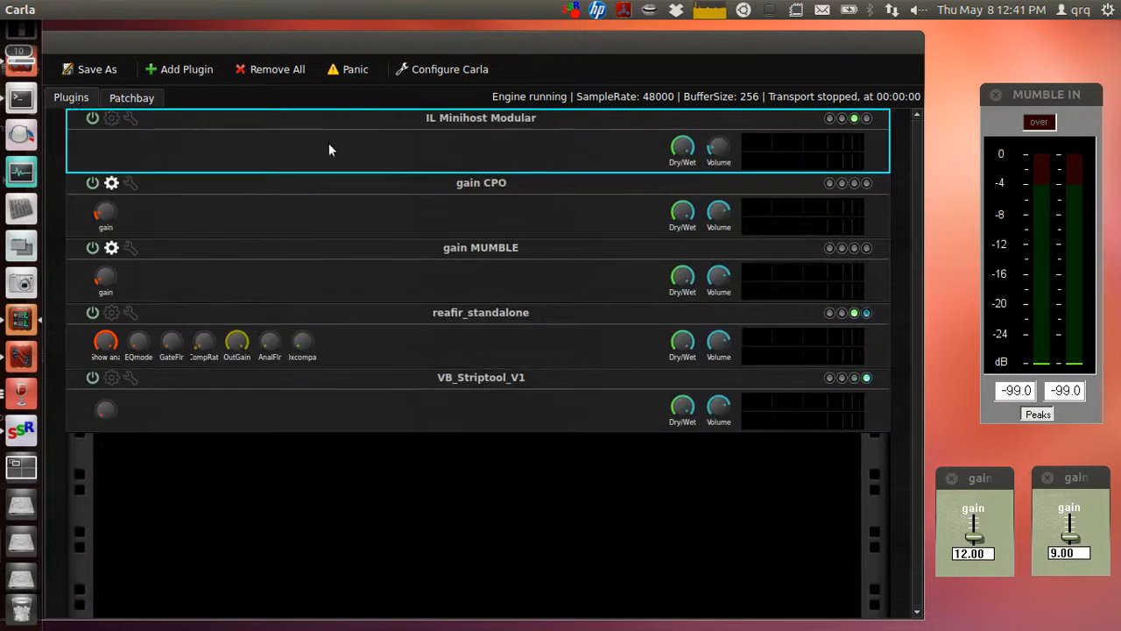
{"action": "left_click", "coordinate": [112, 118]}
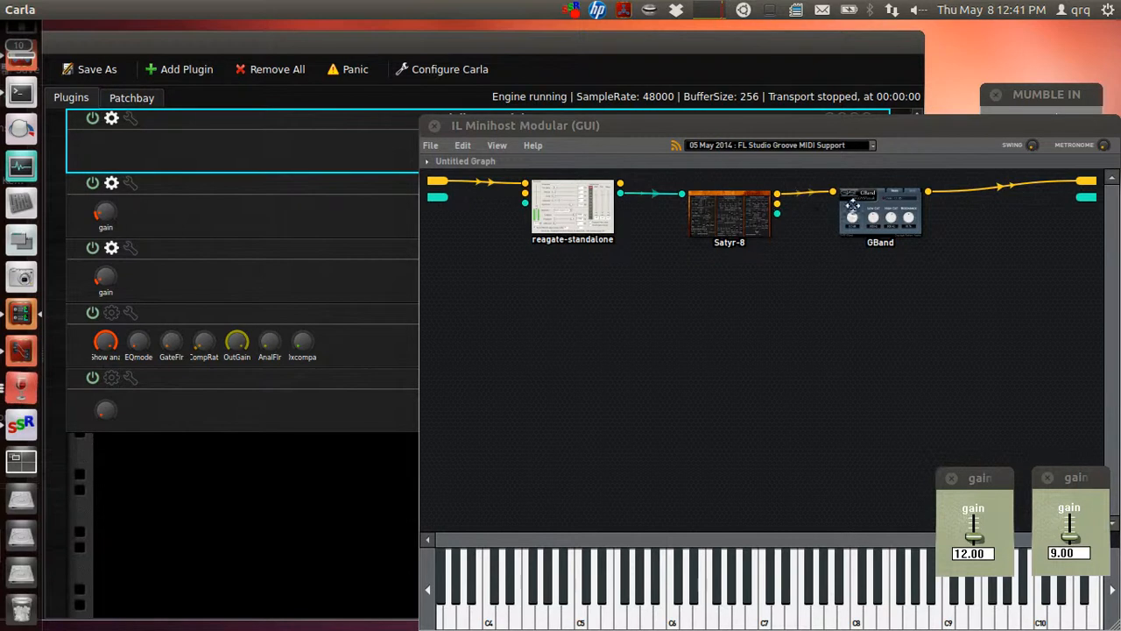
{"action": "left_click", "coordinate": [438, 146]}
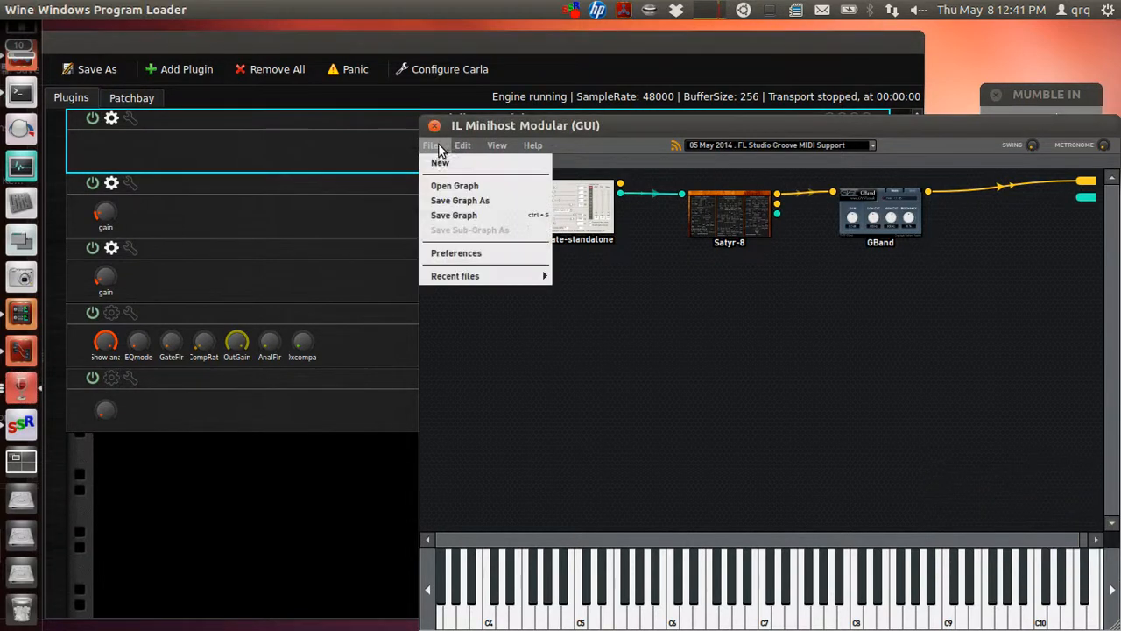
{"action": "left_click", "coordinate": [442, 186]}
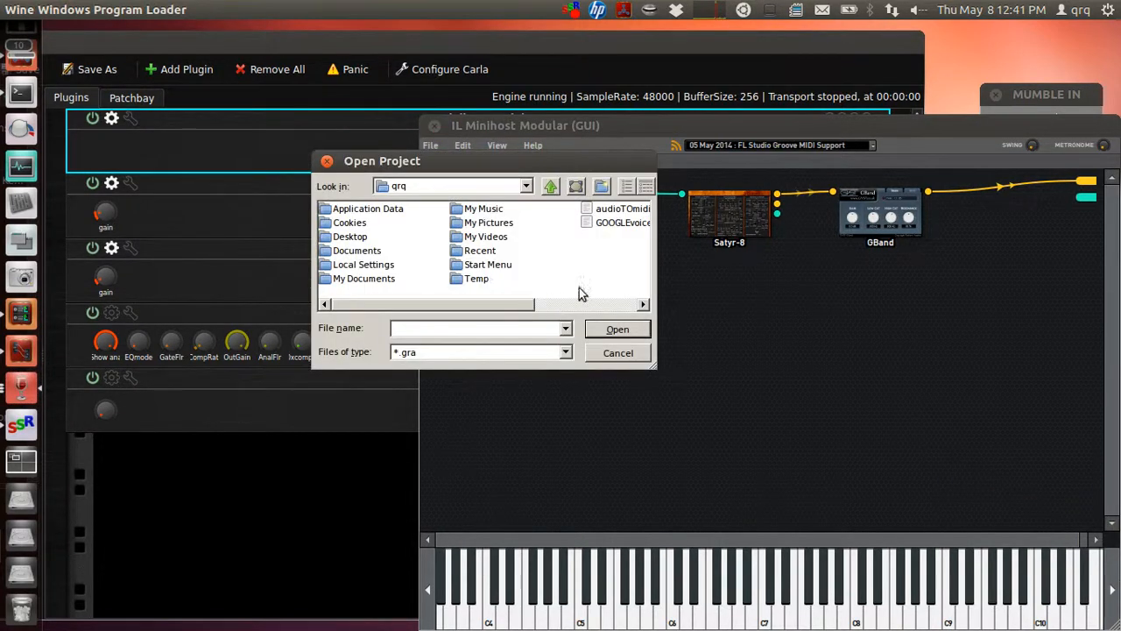
{"action": "left_click", "coordinate": [617, 353]}
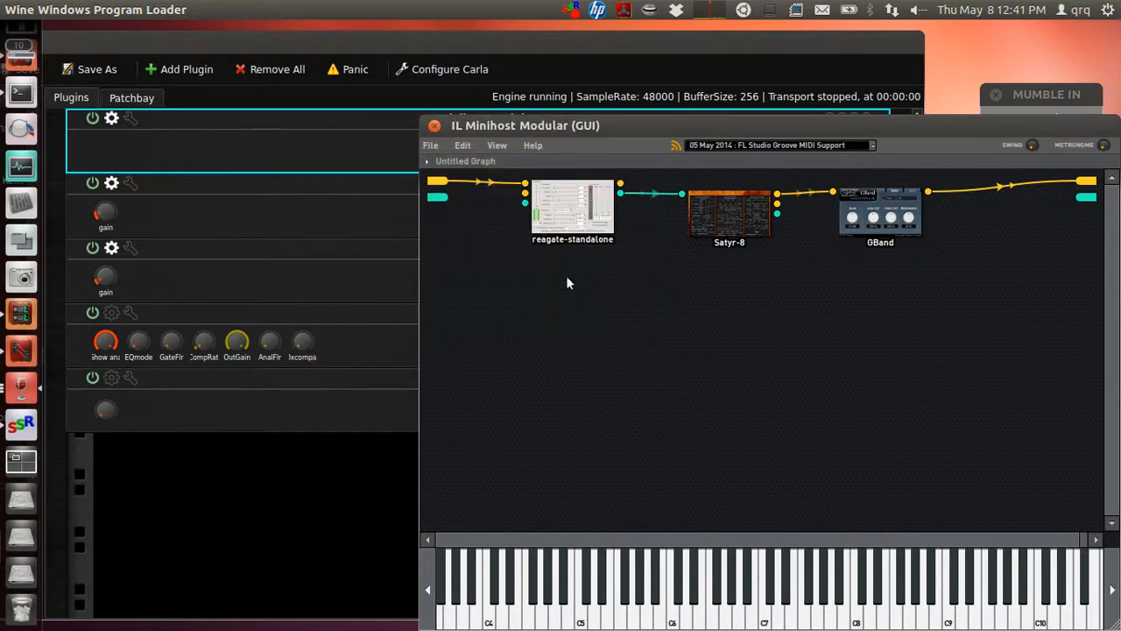
Examine the reagate-standalone, Satyr-8 and GBand module settings one after another, and close the IL Minihost Modular interface.
{"action": "double_click", "coordinate": [553, 212]}
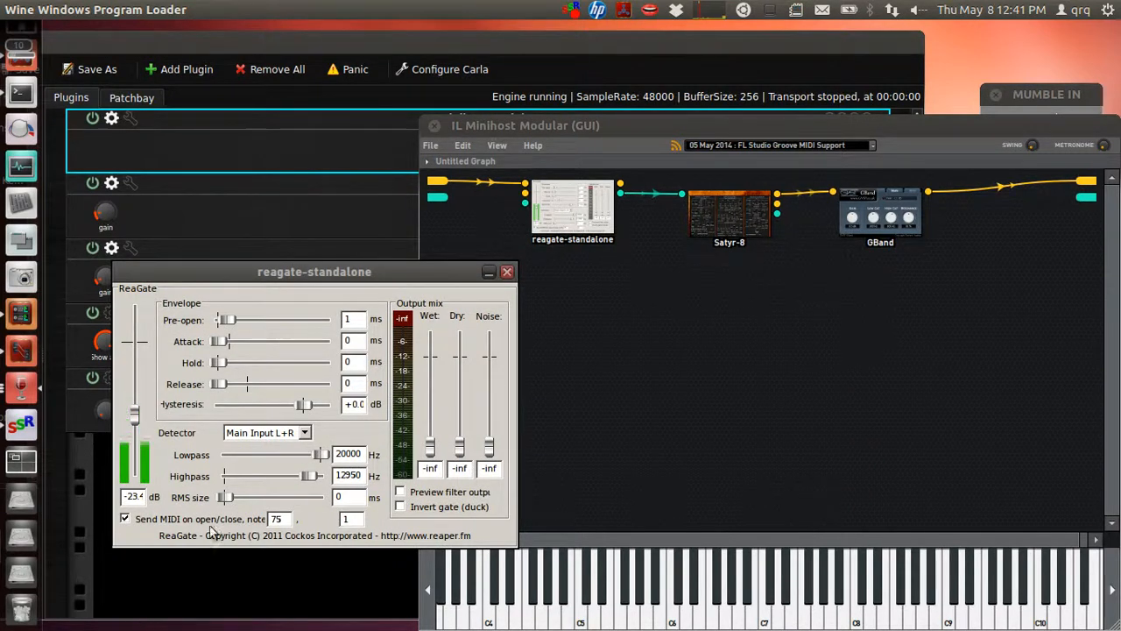
{"action": "left_click", "coordinate": [506, 271]}
{"action": "double_click", "coordinate": [751, 210]}
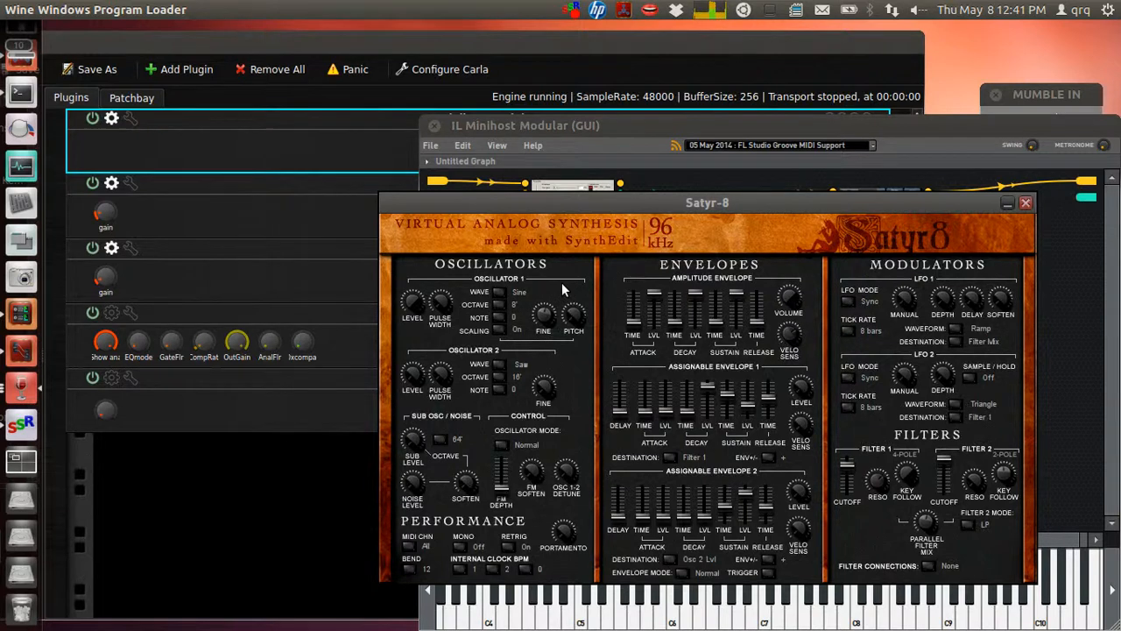
{"action": "left_click", "coordinate": [1027, 203]}
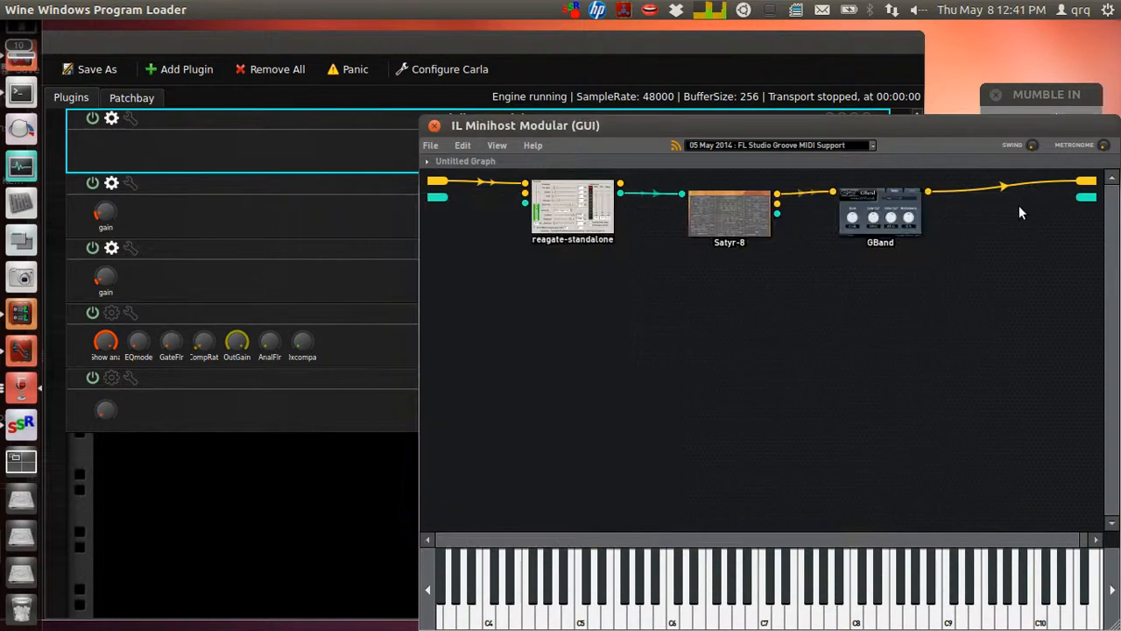
{"action": "double_click", "coordinate": [880, 215]}
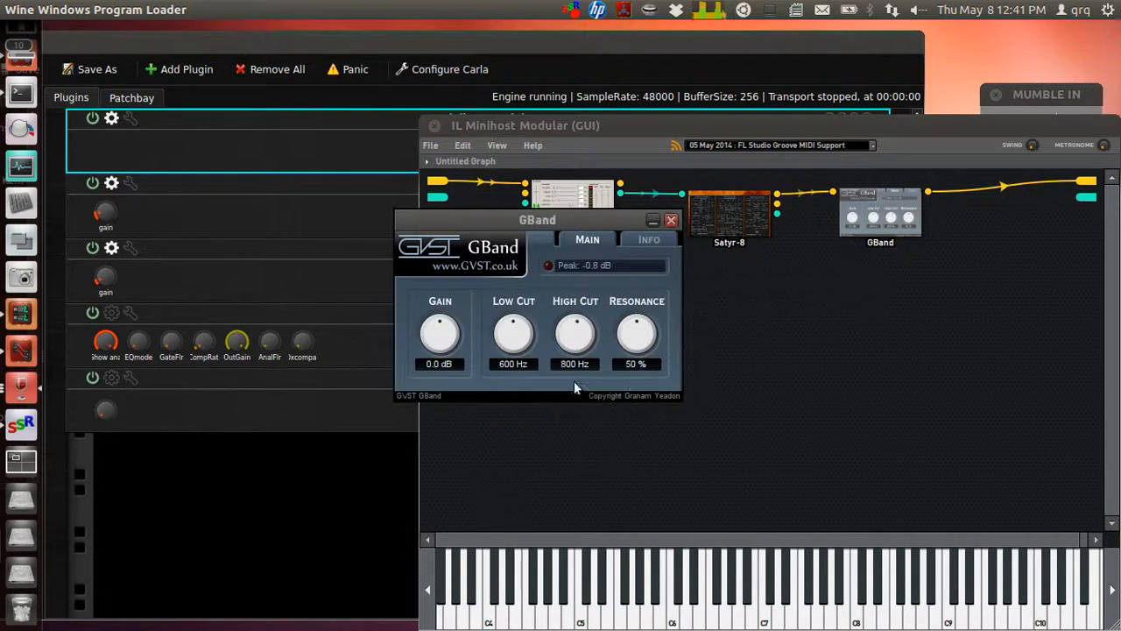
{"action": "left_click", "coordinate": [670, 220]}
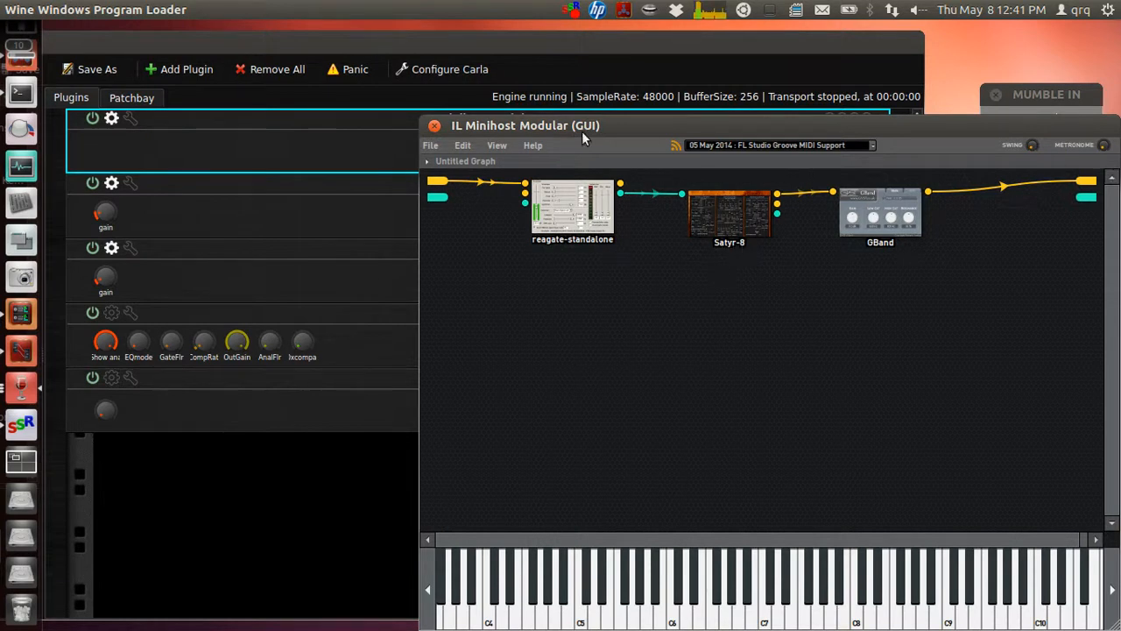
{"action": "left_click", "coordinate": [435, 127]}
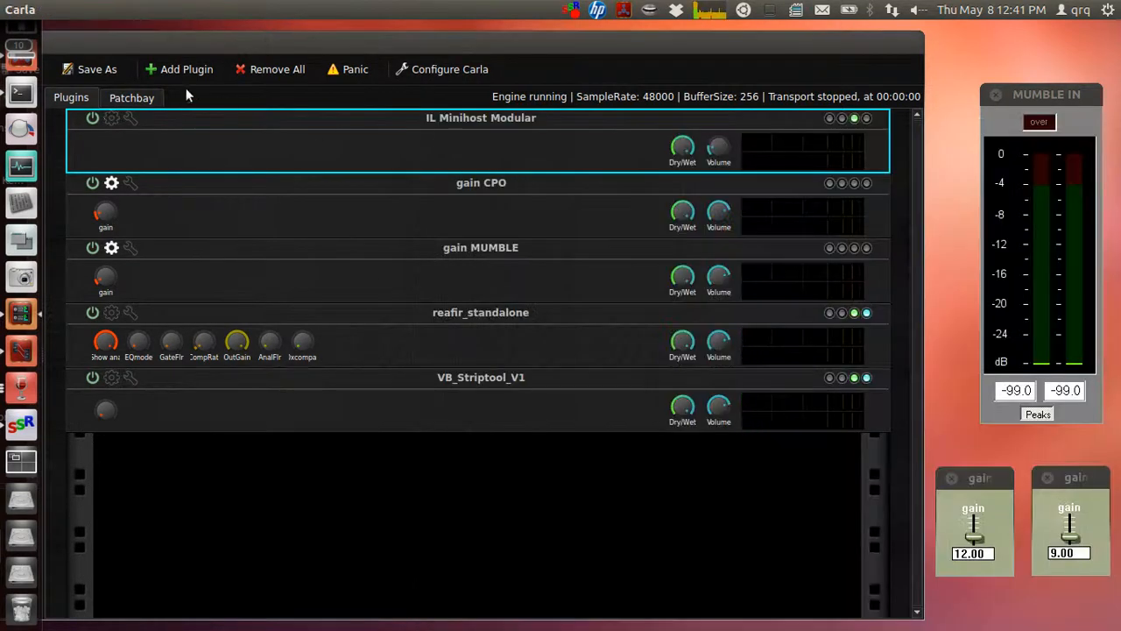
Nudge the jack2alsa node up slightly in the patchbay and check the MUMBLE IN level meter's settings.
{"action": "left_click", "coordinate": [136, 99]}
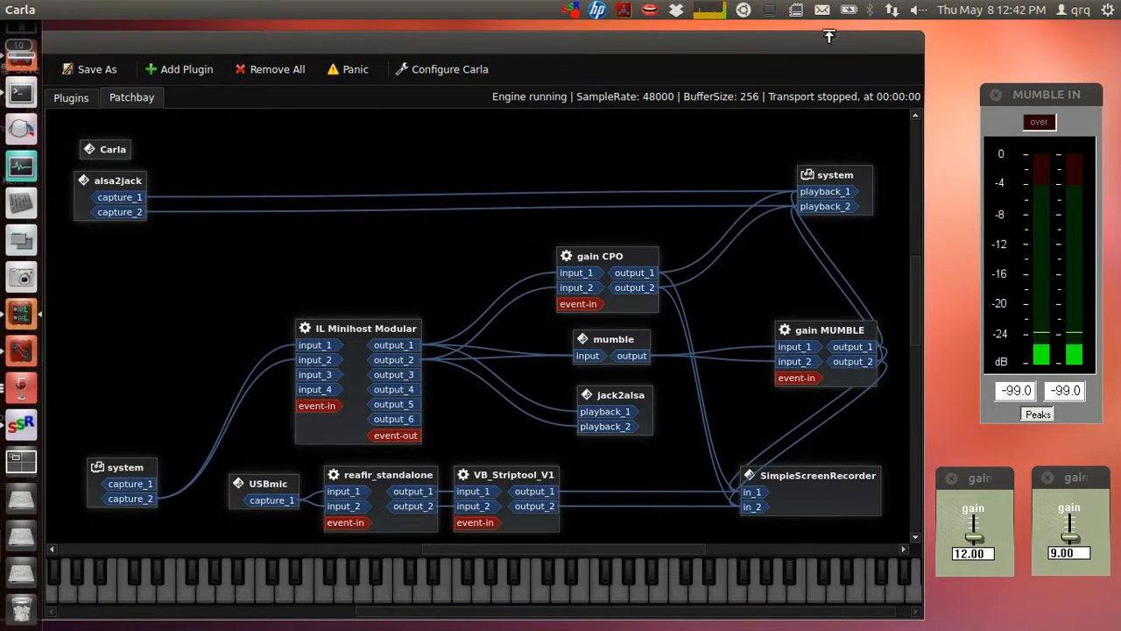
{"action": "left_click_drag", "start_coordinate": [610, 396], "coordinate": [620, 393]}
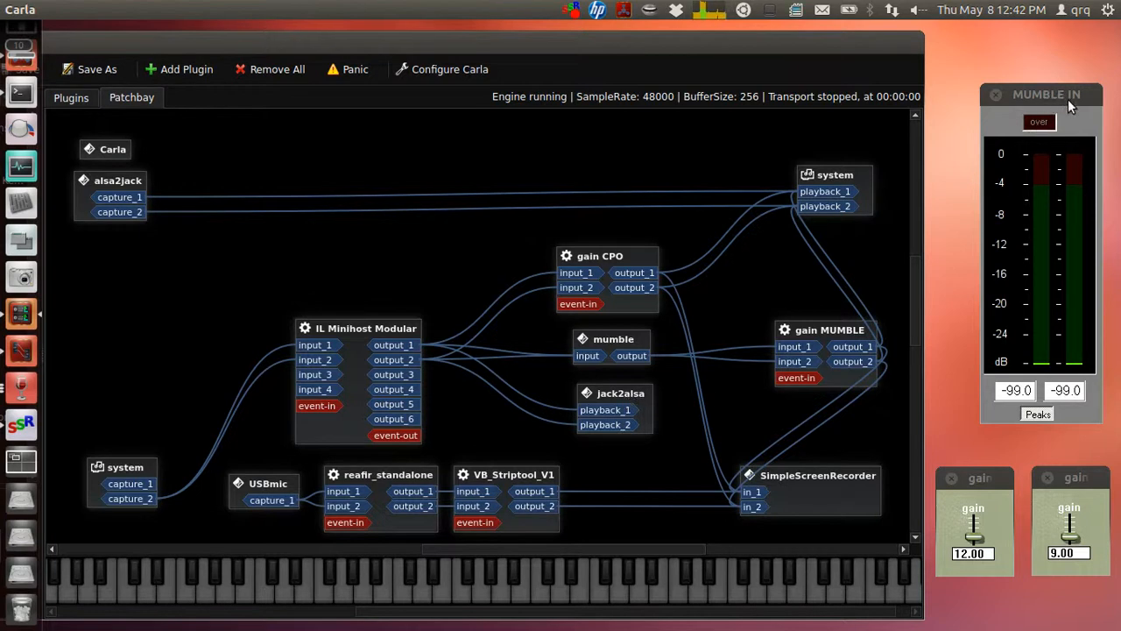
{"action": "left_click", "coordinate": [1043, 121]}
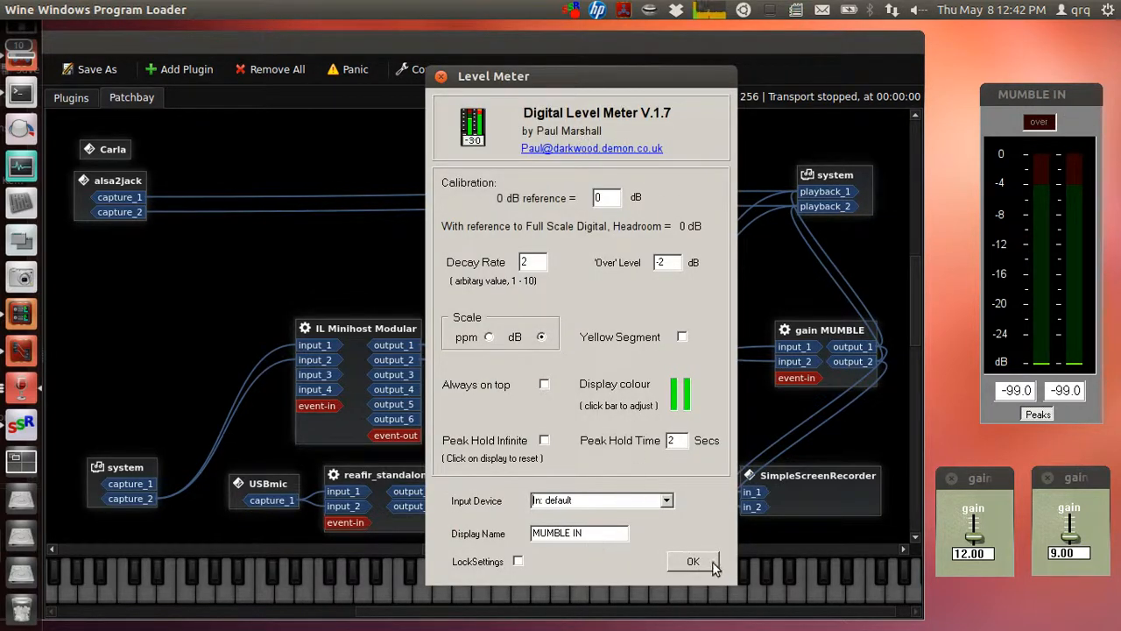
{"action": "left_click", "coordinate": [441, 77]}
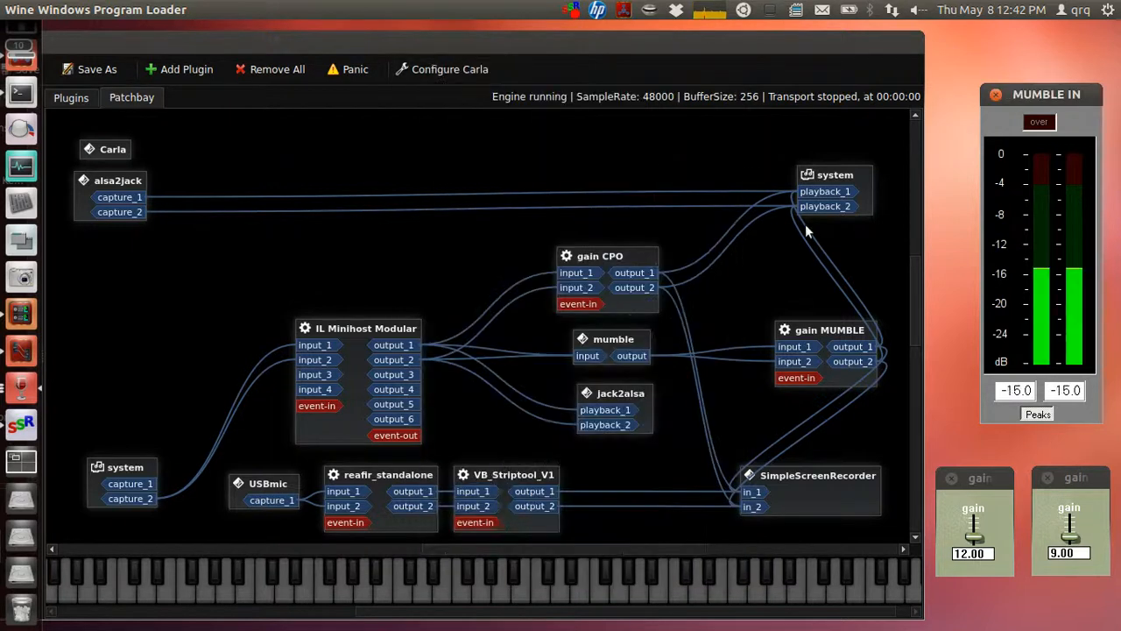
Review the plugin rack, the Refresh scan options for new plugins and the list of plugins available to add, without adding any.
{"action": "left_click", "coordinate": [82, 98]}
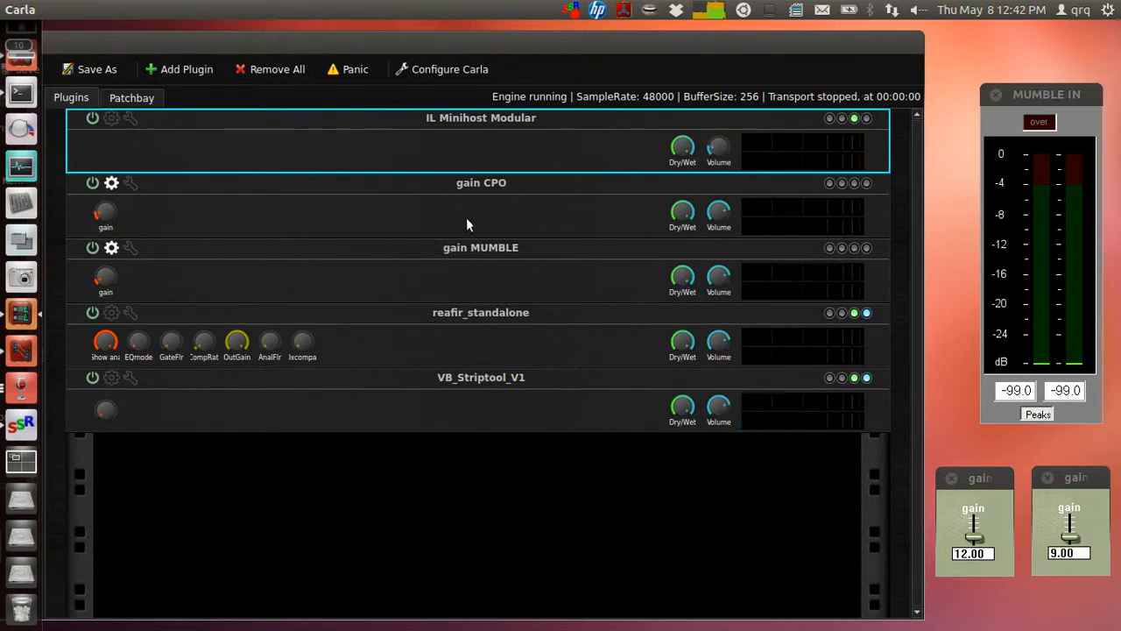
{"action": "left_click", "coordinate": [131, 98]}
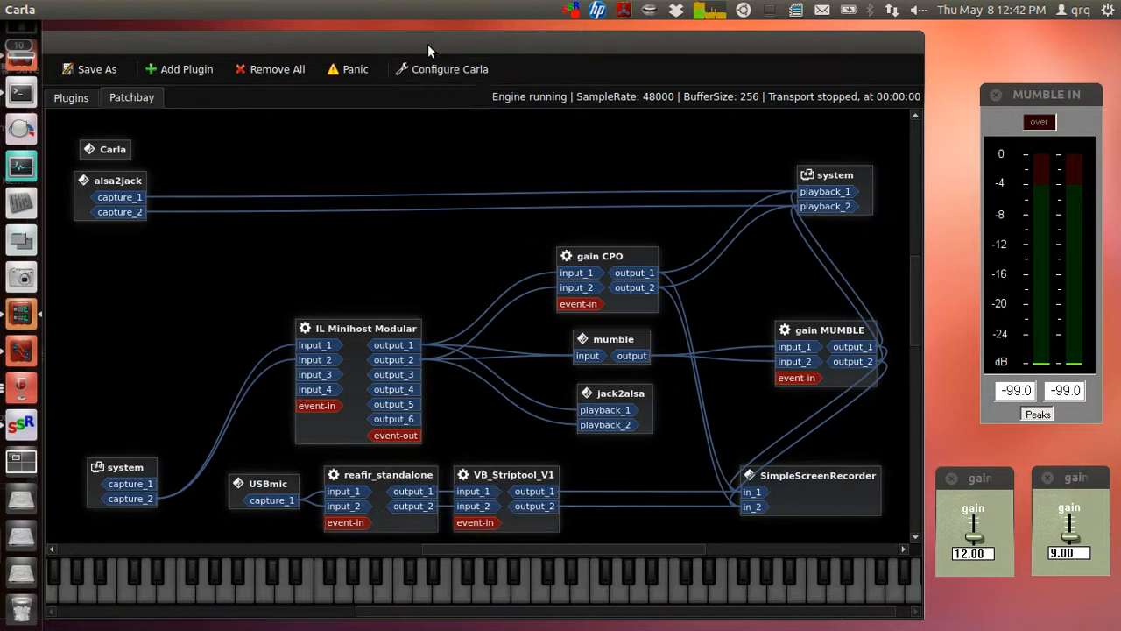
{"action": "left_click", "coordinate": [77, 97]}
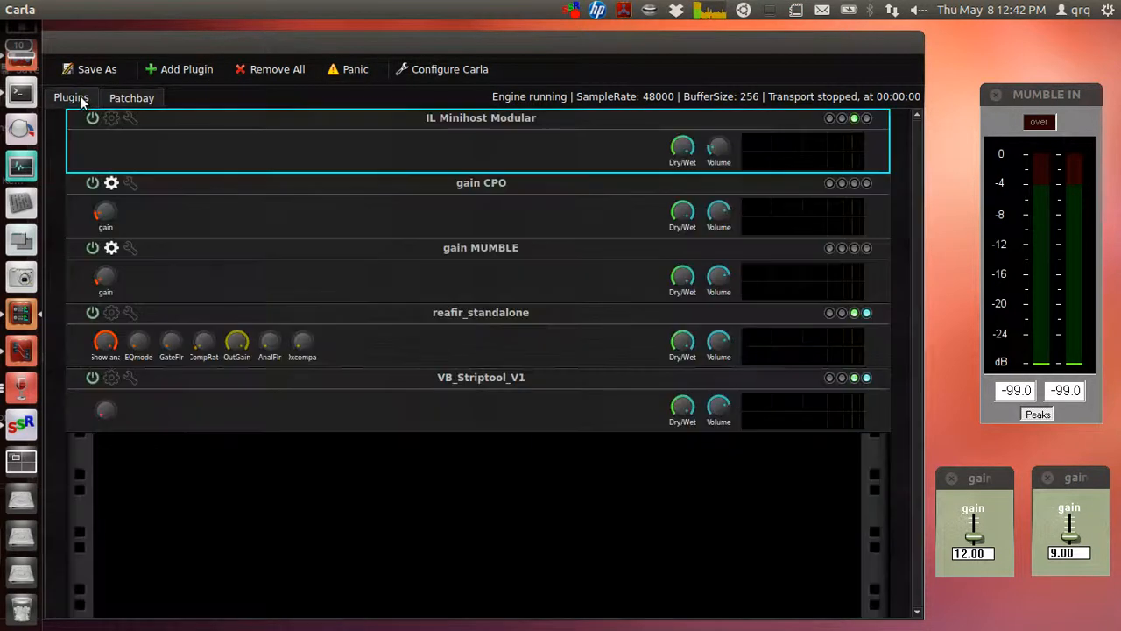
{"action": "left_click", "coordinate": [160, 69]}
{"action": "left_click", "coordinate": [1039, 184]}
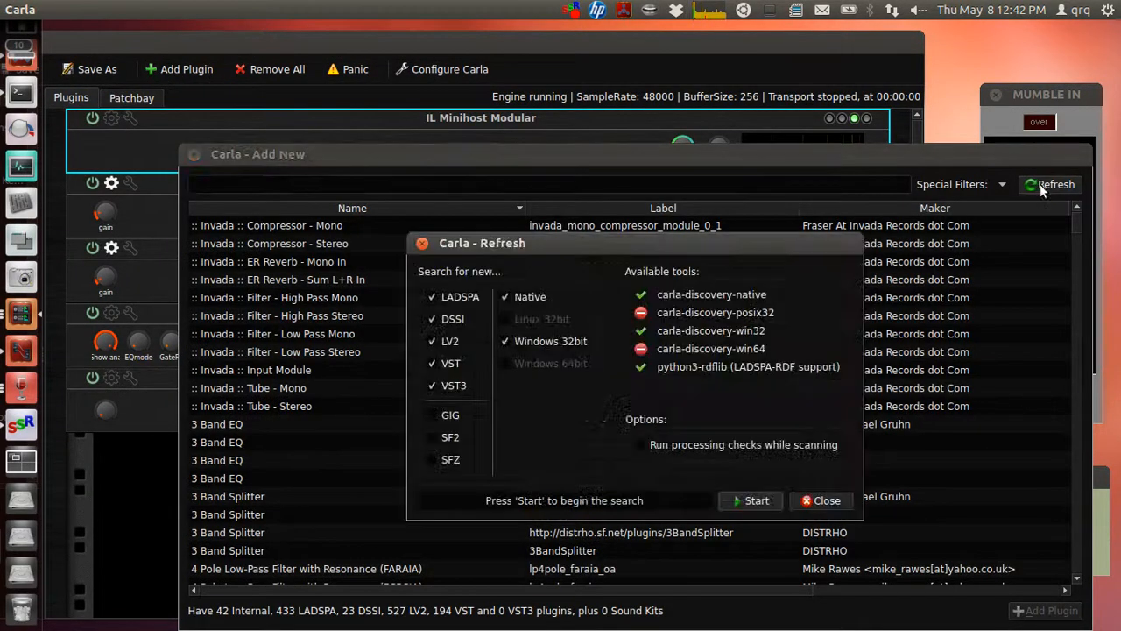
{"action": "left_click", "coordinate": [807, 504]}
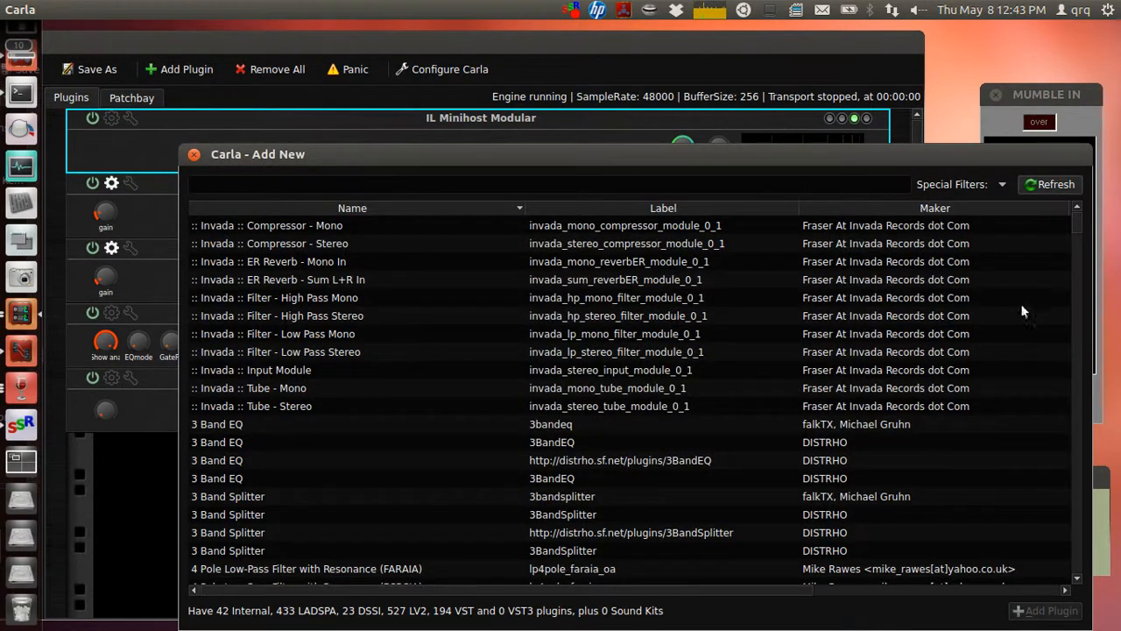
{"action": "left_click_drag", "start_coordinate": [1075, 220], "coordinate": [1103, 513]}
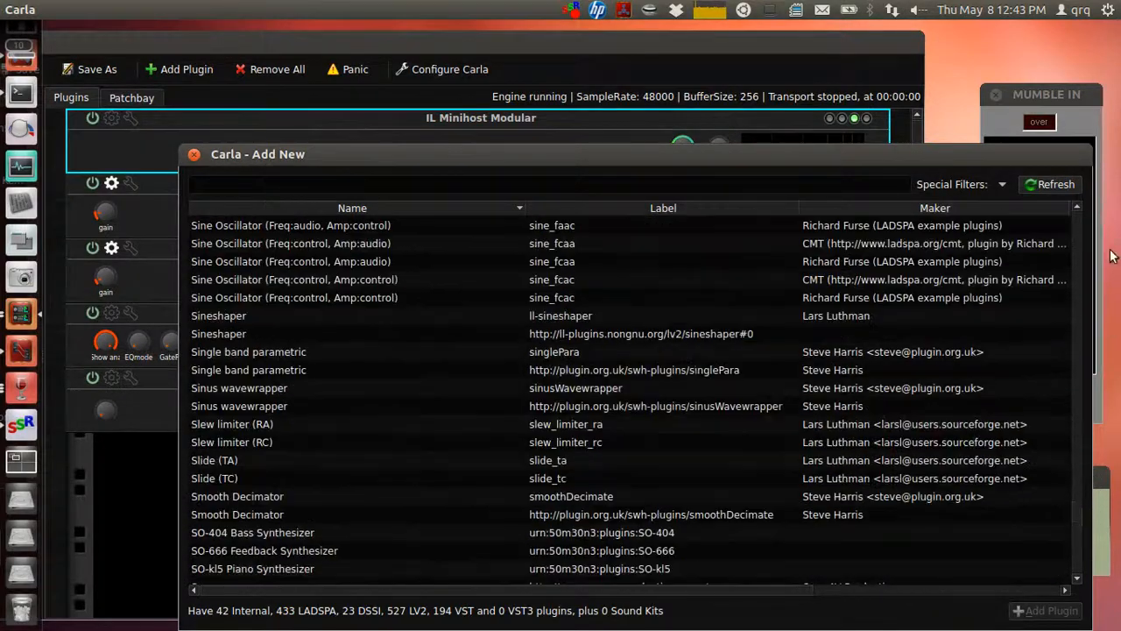
{"action": "left_click", "coordinate": [194, 155]}
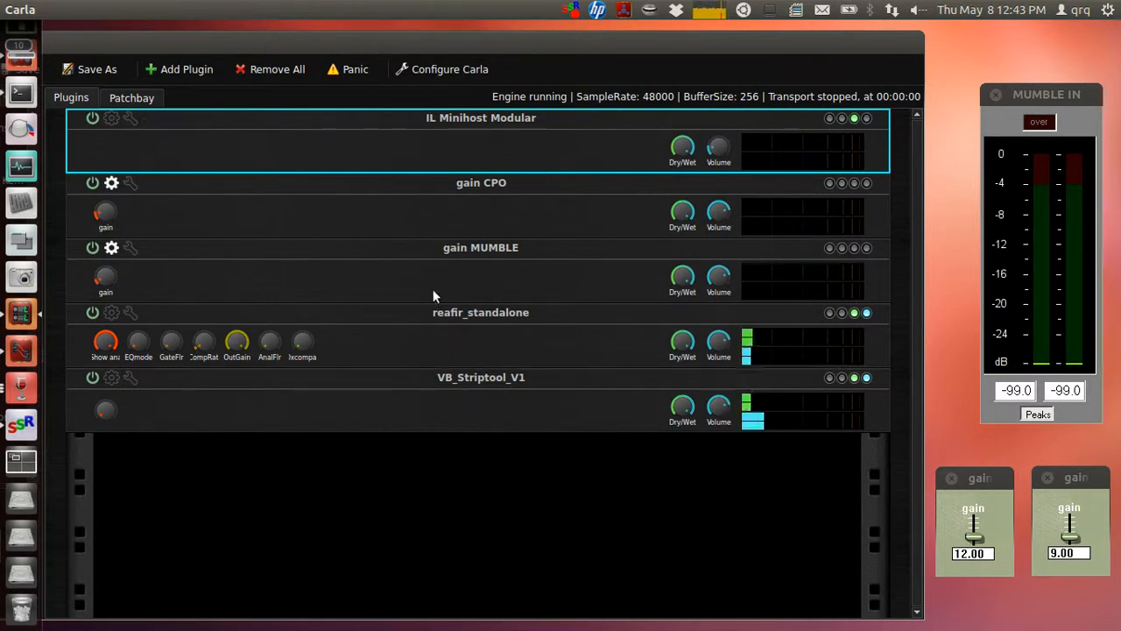
Inspect the reafir_standalone and VB_Striptool_V1 interfaces, toggling the Striptool's EQ off and back on.
{"action": "left_click", "coordinate": [112, 315]}
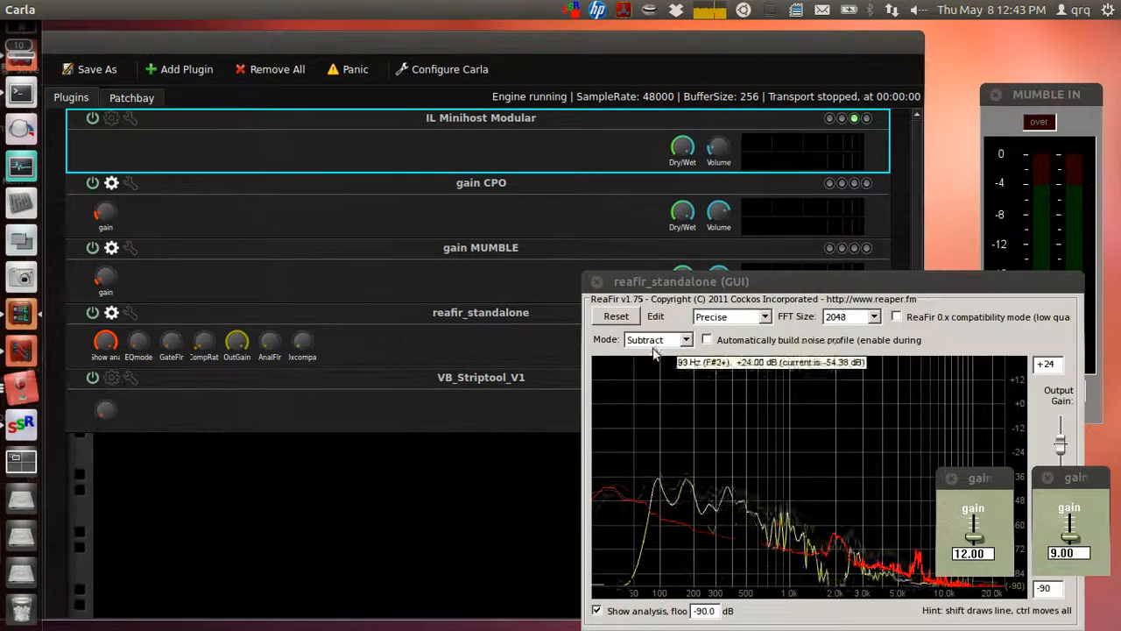
{"action": "left_click", "coordinate": [596, 281]}
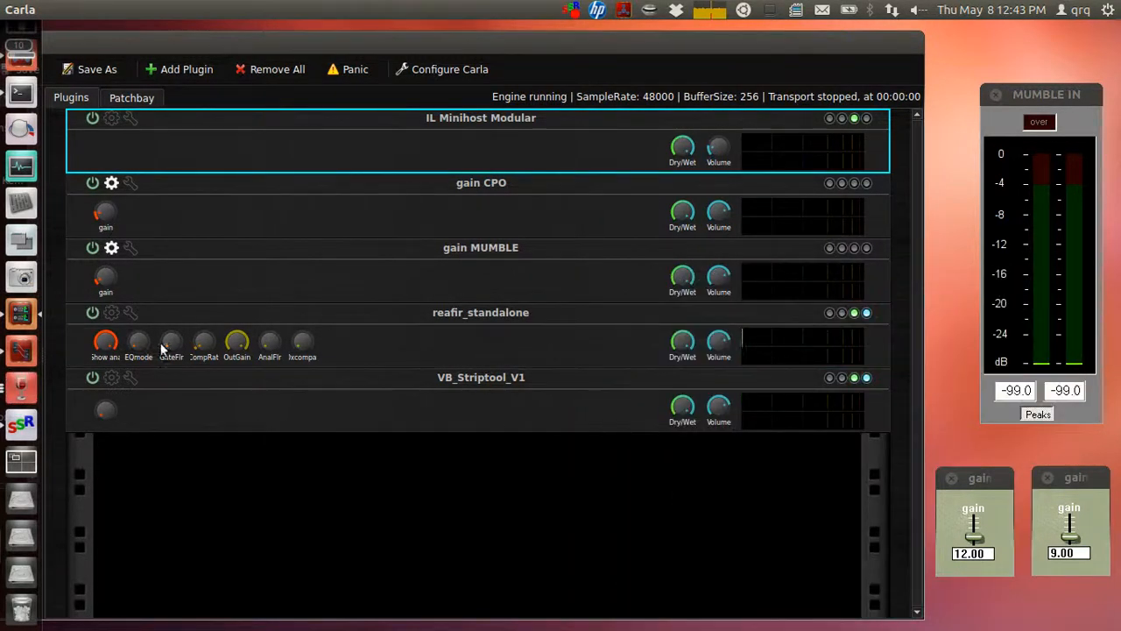
{"action": "left_click", "coordinate": [112, 377]}
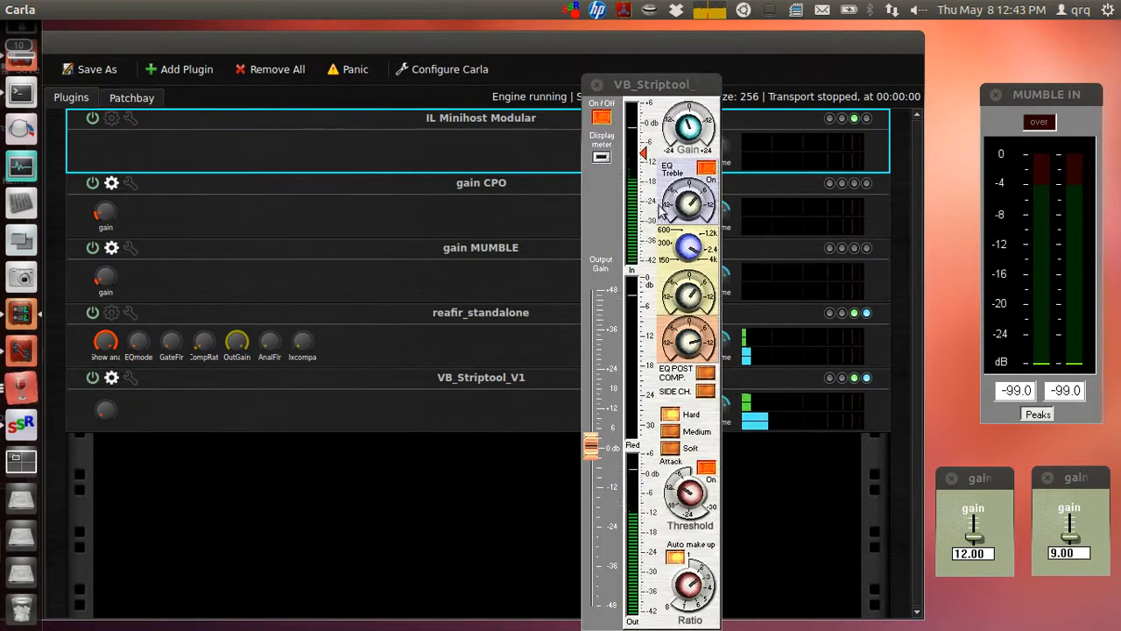
{"action": "left_click", "coordinate": [706, 169]}
{"action": "left_click", "coordinate": [709, 171]}
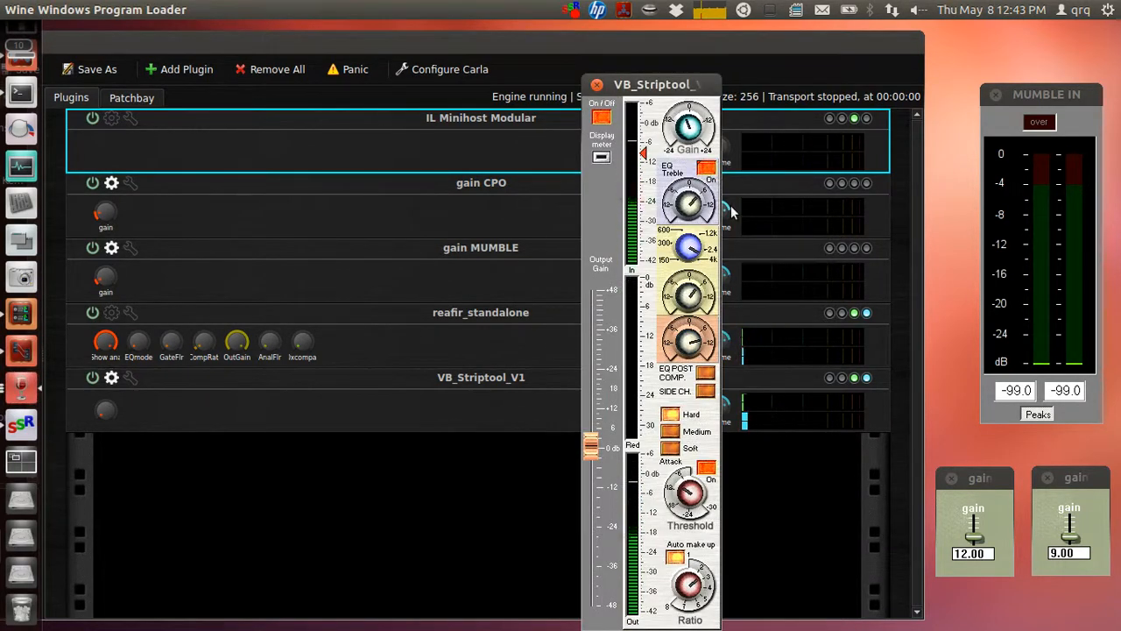
{"action": "left_click", "coordinate": [596, 84]}
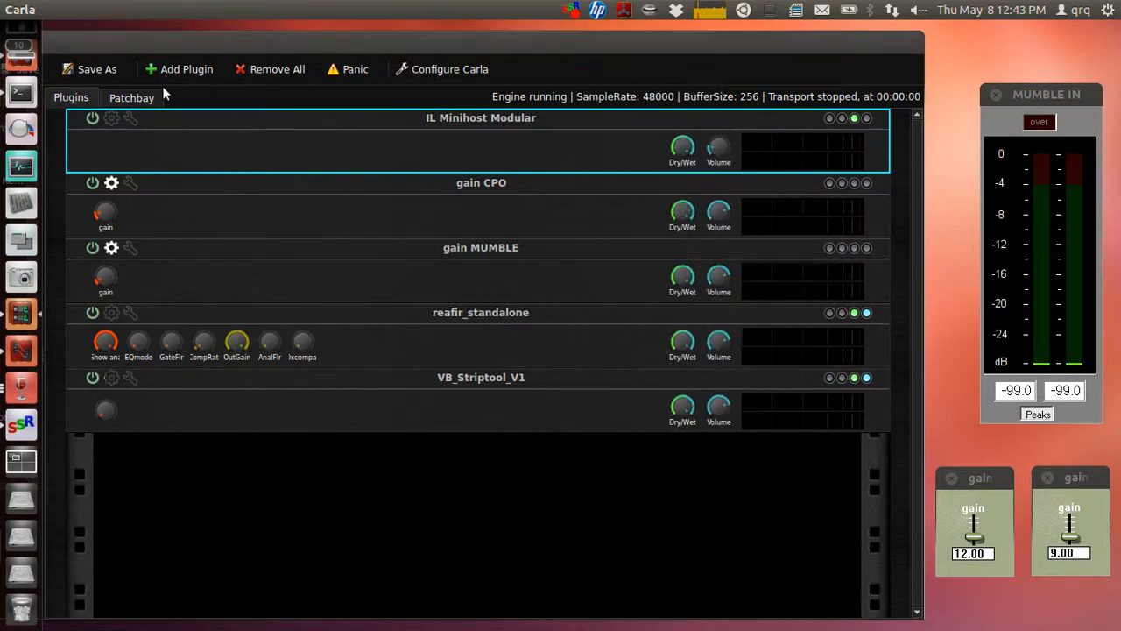
Show the patchbay again, switch to Mumble and open its configuration settings.
{"action": "left_click", "coordinate": [137, 97]}
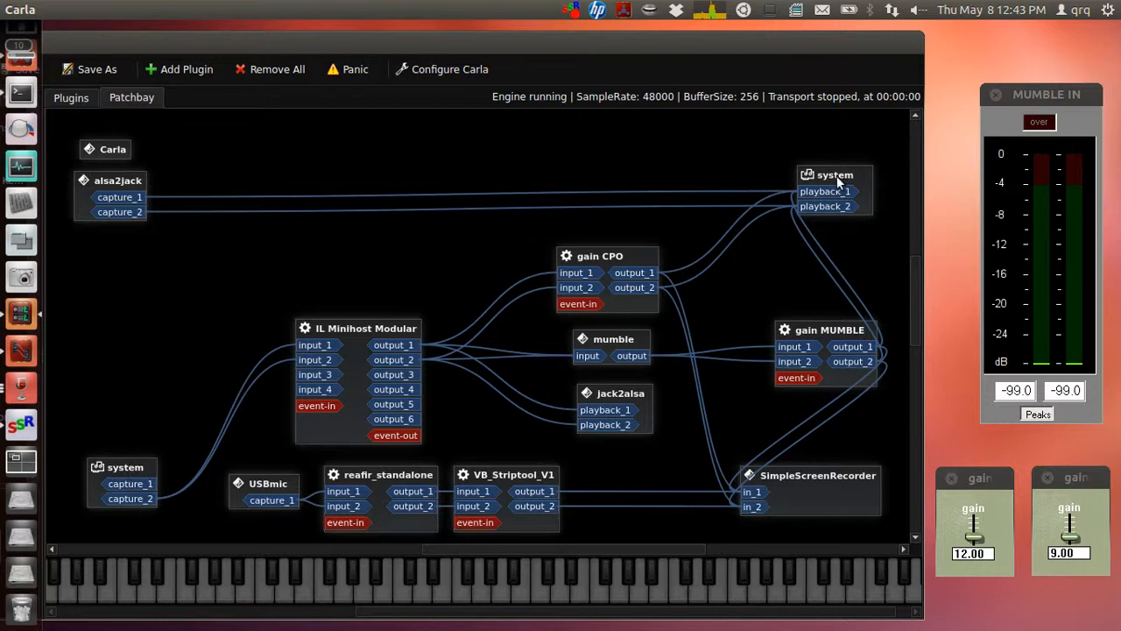
{"action": "left_click", "coordinate": [649, 12]}
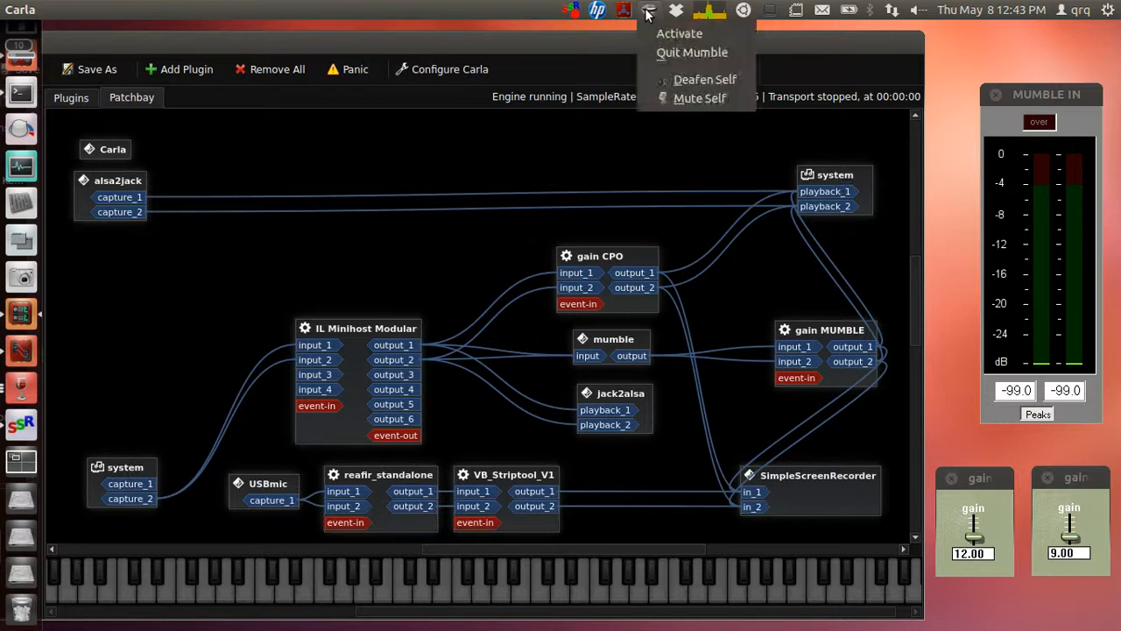
{"action": "left_click", "coordinate": [660, 35]}
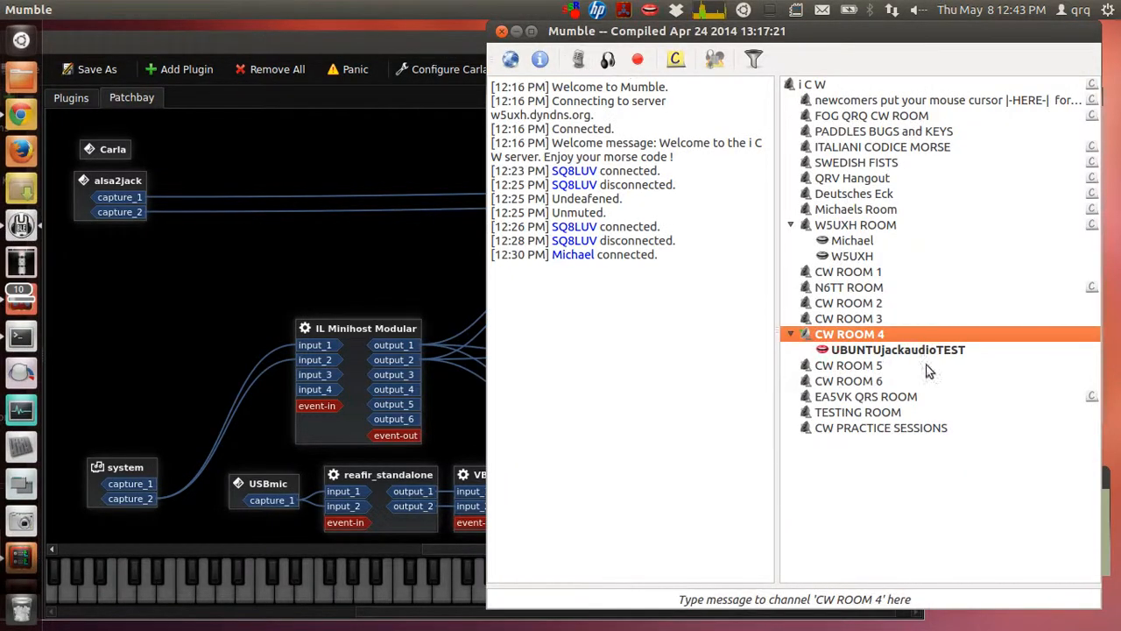
{"action": "left_click", "coordinate": [159, 11]}
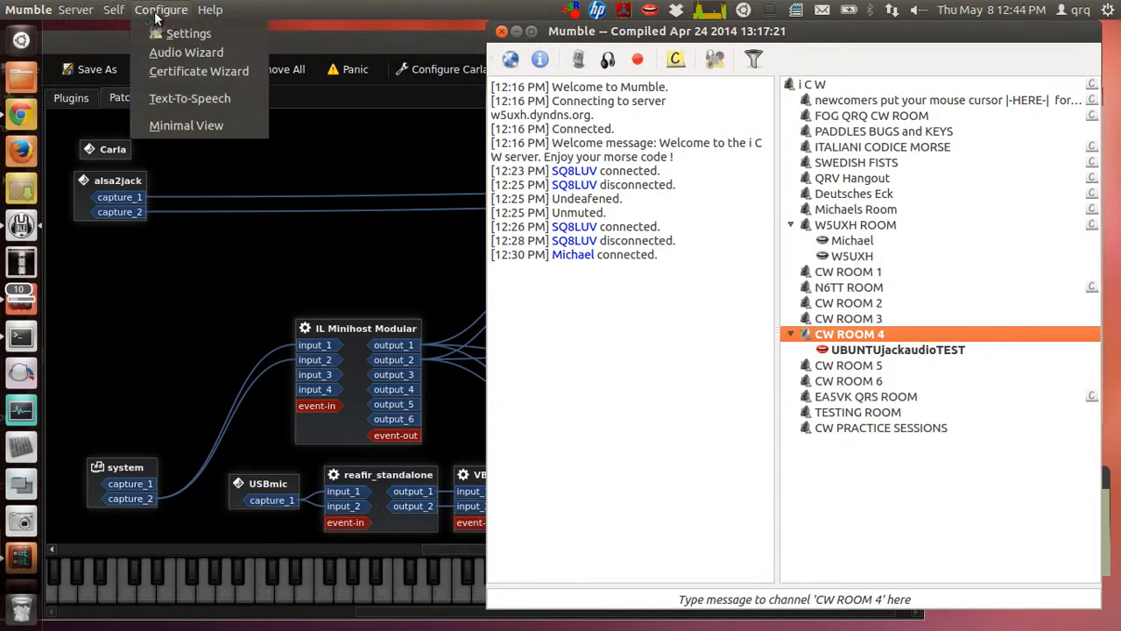
{"action": "left_click", "coordinate": [171, 33]}
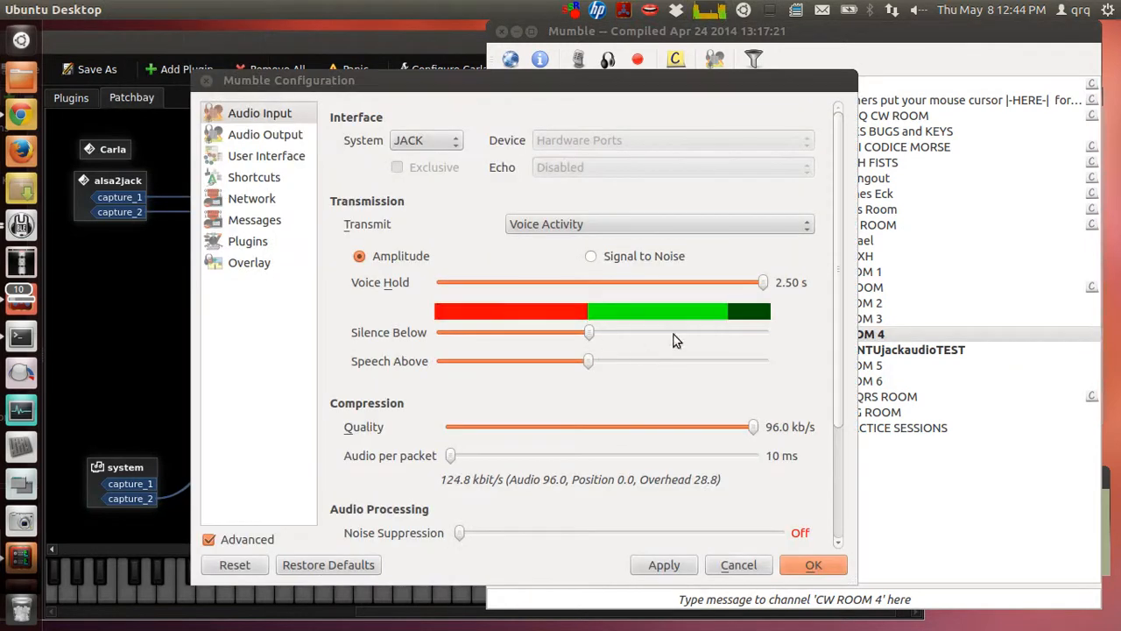
Set the Loopback test in Mumble's audio output settings to Server and apply the change.
{"action": "left_click", "coordinate": [285, 137]}
{"action": "scroll", "coordinate": [488, 316], "scroll_direction": "down", "scroll_amount": 3}
{"action": "left_click", "coordinate": [489, 428]}
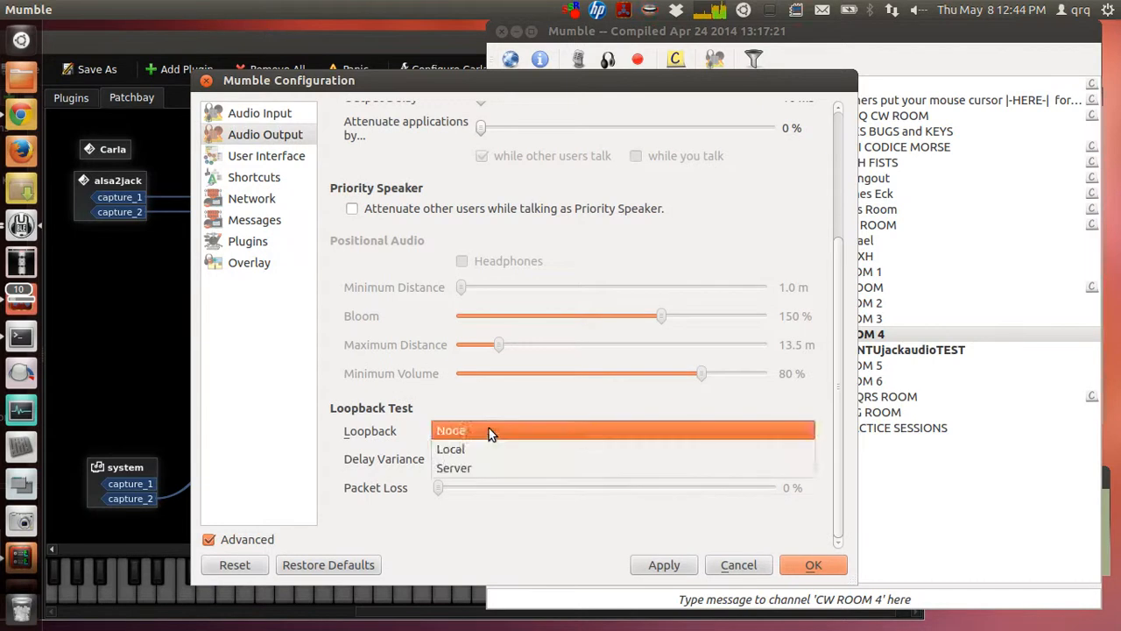
{"action": "left_click", "coordinate": [490, 461]}
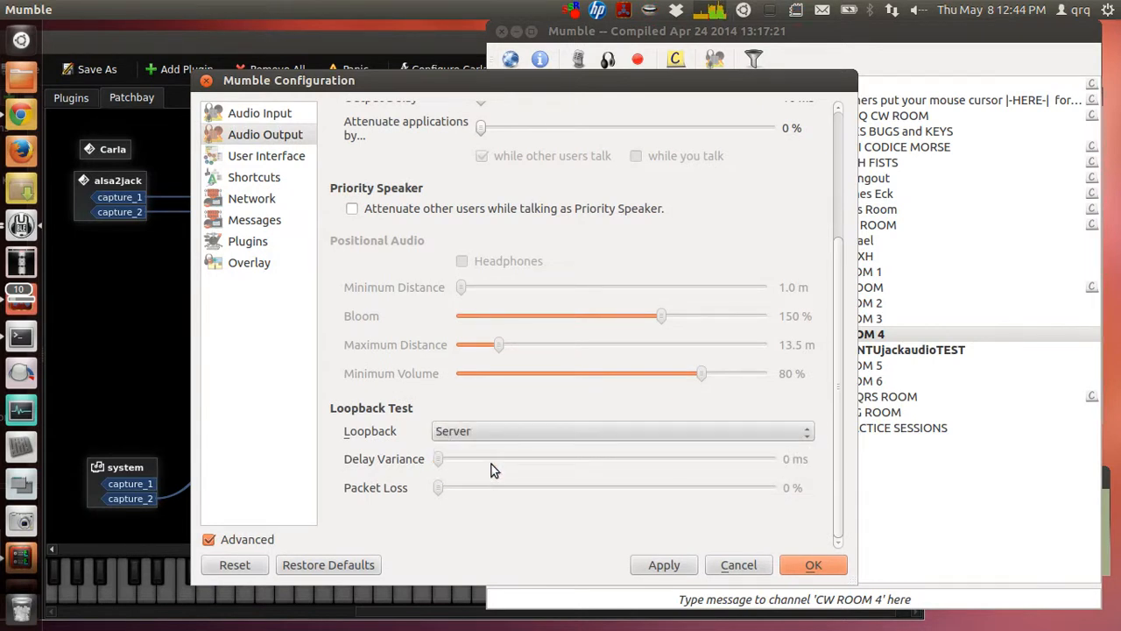
{"action": "left_click", "coordinate": [663, 564]}
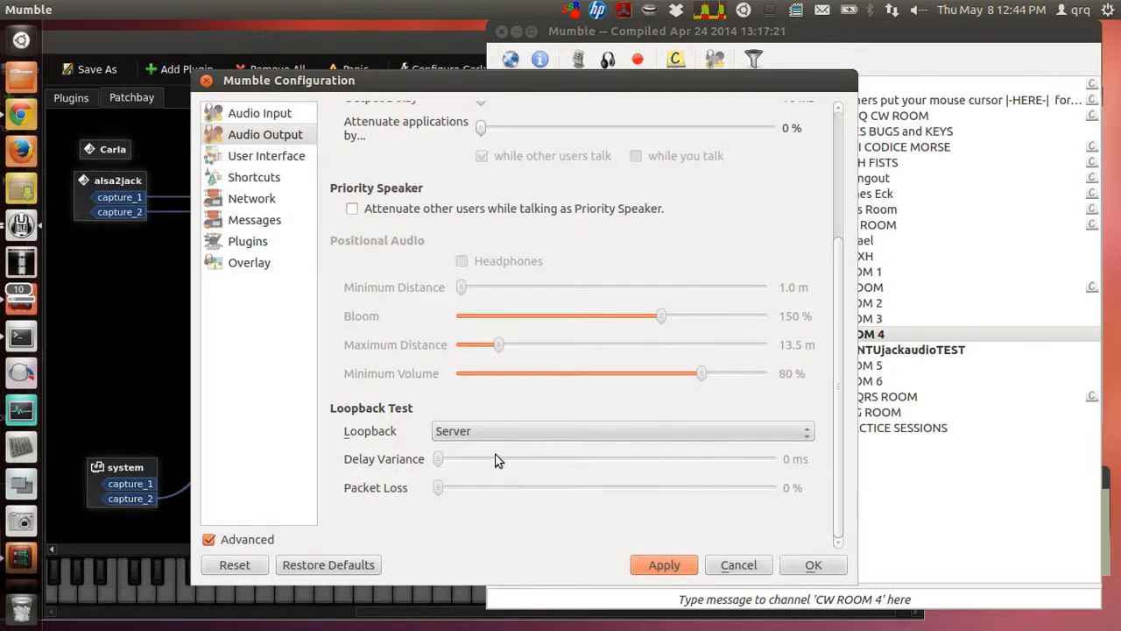
Set the Loopback test to None in the audio output settings, save and close the configuration, and minimize Mumble.
{"action": "left_click", "coordinate": [483, 432]}
{"action": "left_click", "coordinate": [475, 393]}
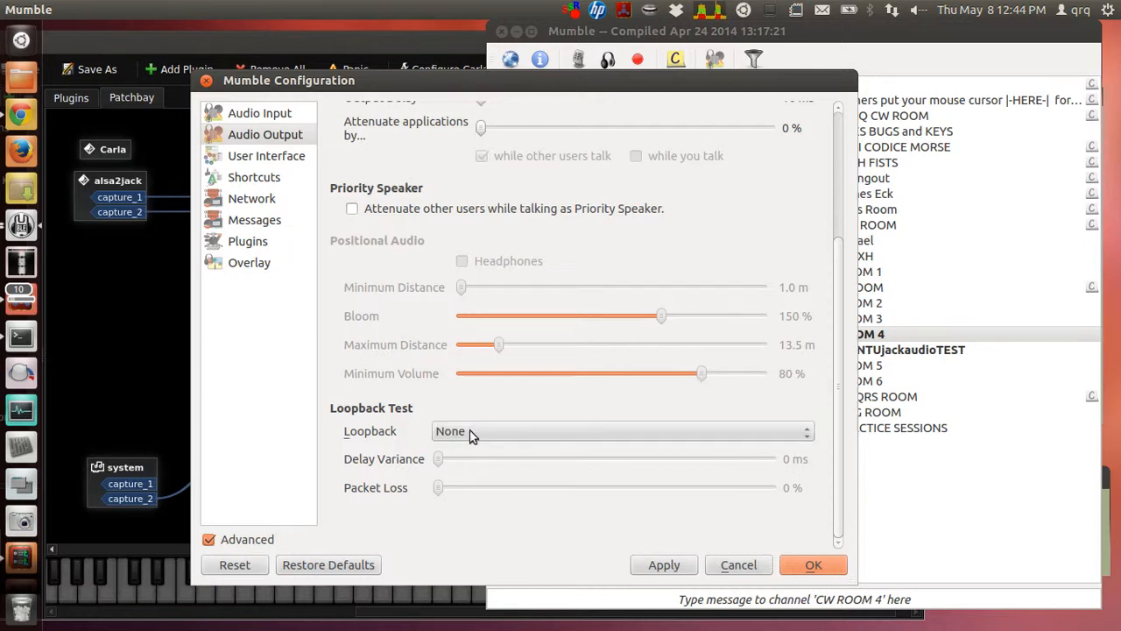
{"action": "left_click", "coordinate": [667, 564]}
{"action": "left_click", "coordinate": [814, 565]}
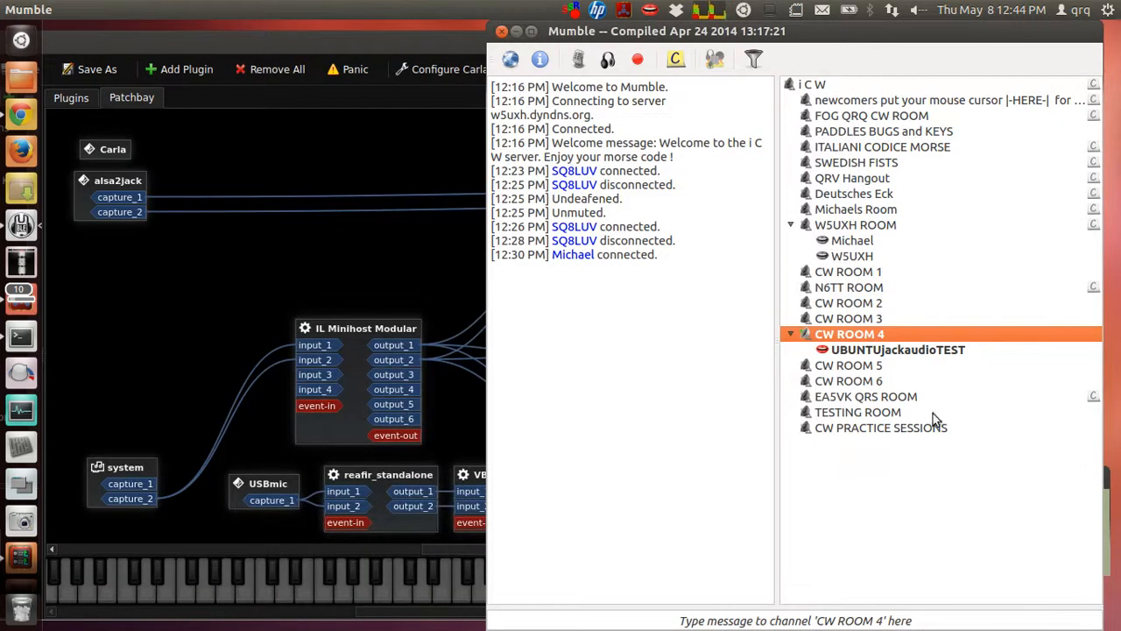
{"action": "left_click", "coordinate": [516, 32]}
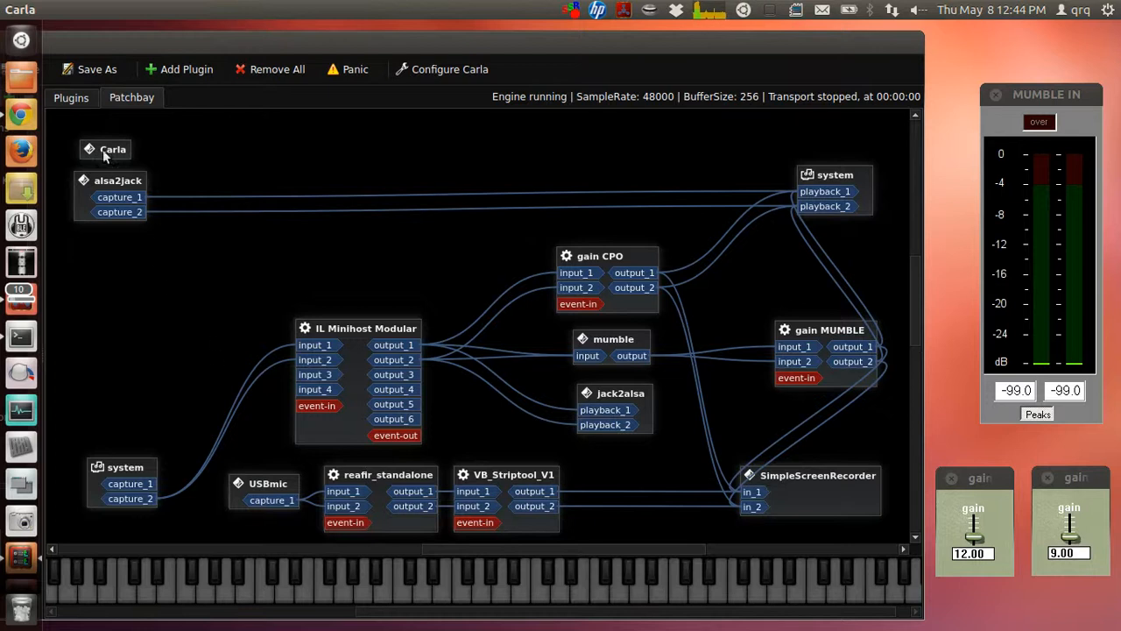
Show the plugin rack in Carla, open the IL Minihost Modular interface and inspect its reagate-standalone and GBand plugin settings.
{"action": "left_click", "coordinate": [81, 100]}
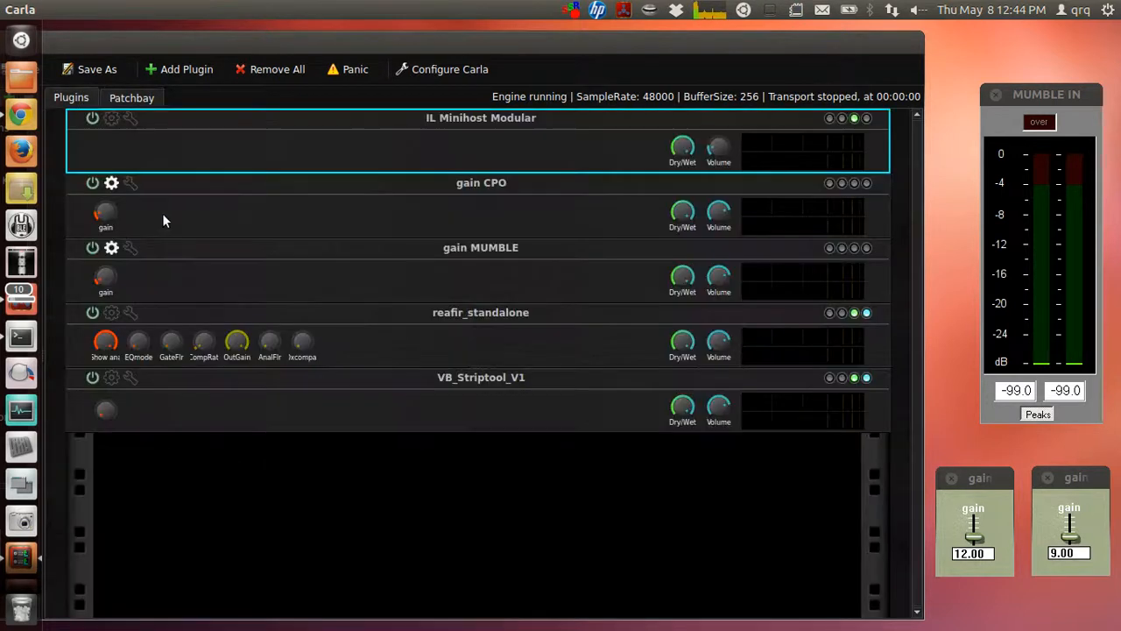
{"action": "left_click", "coordinate": [122, 119]}
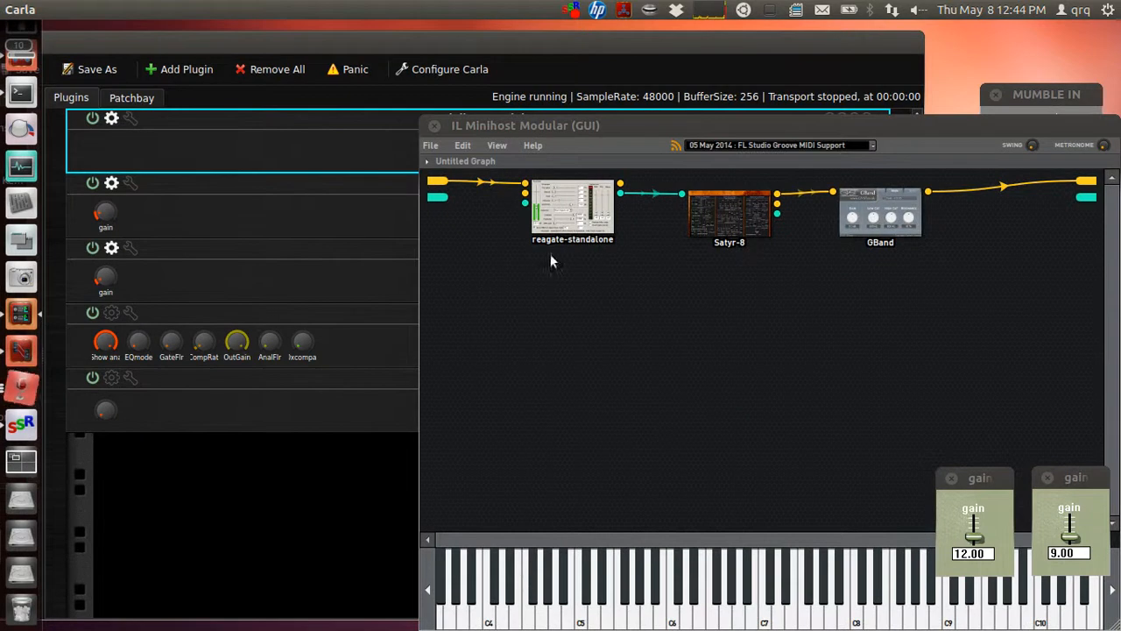
{"action": "double_click", "coordinate": [558, 218]}
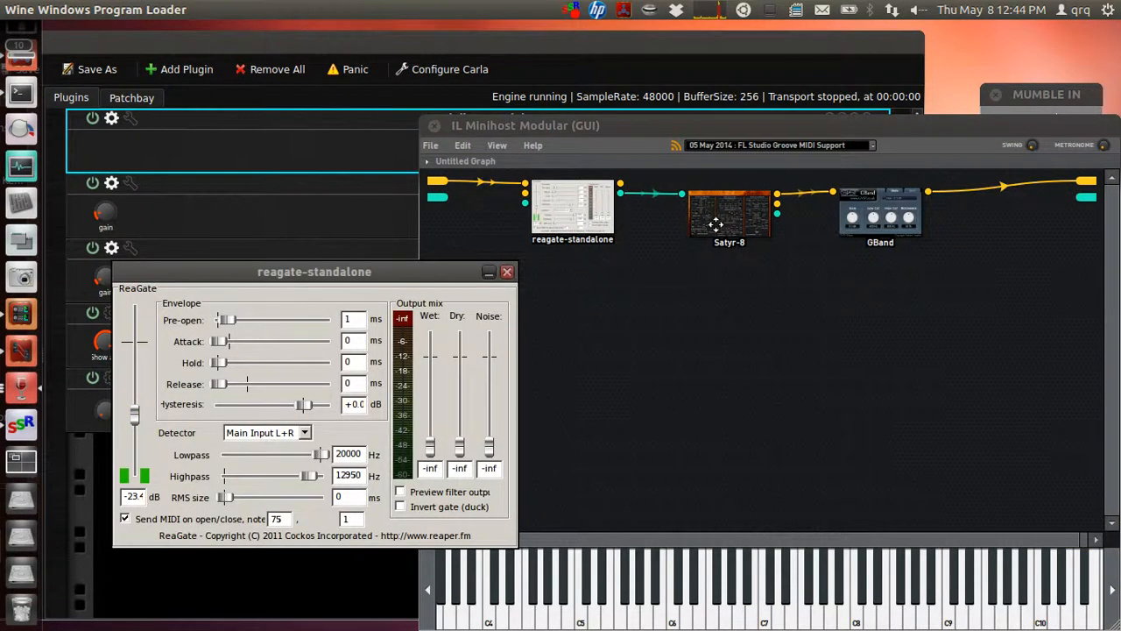
{"action": "double_click", "coordinate": [875, 218]}
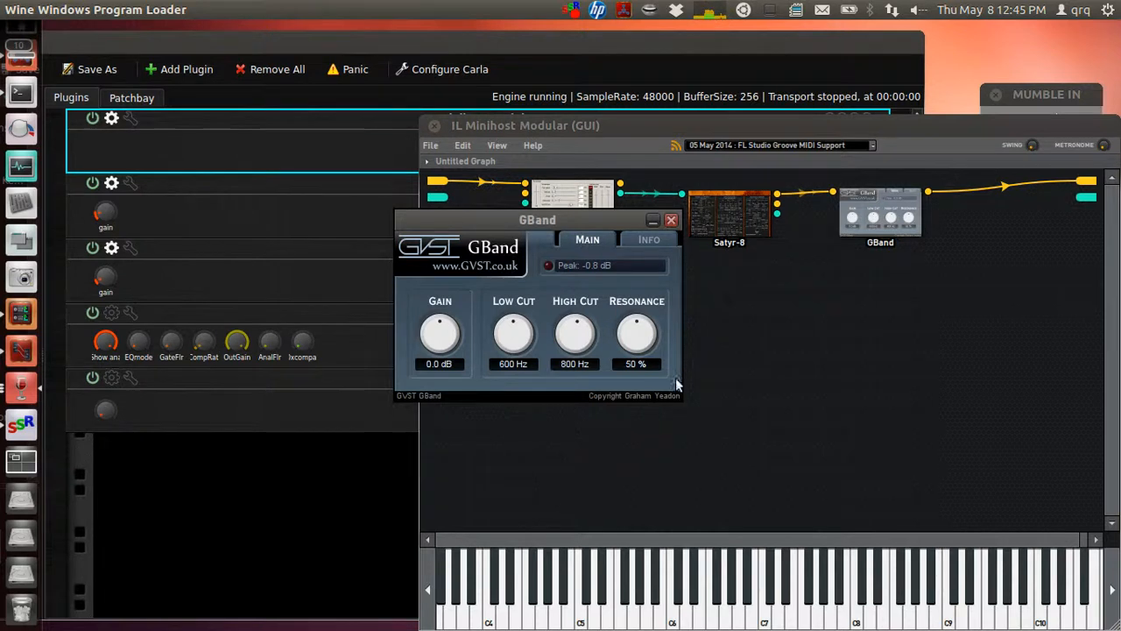
{"action": "left_click", "coordinate": [22, 423]}
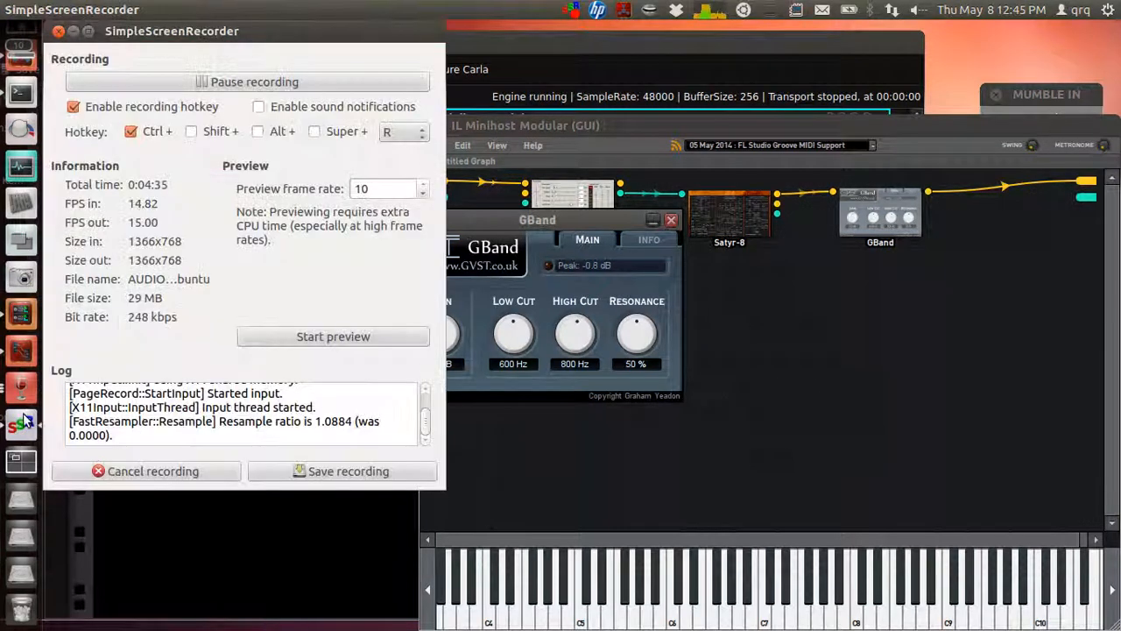